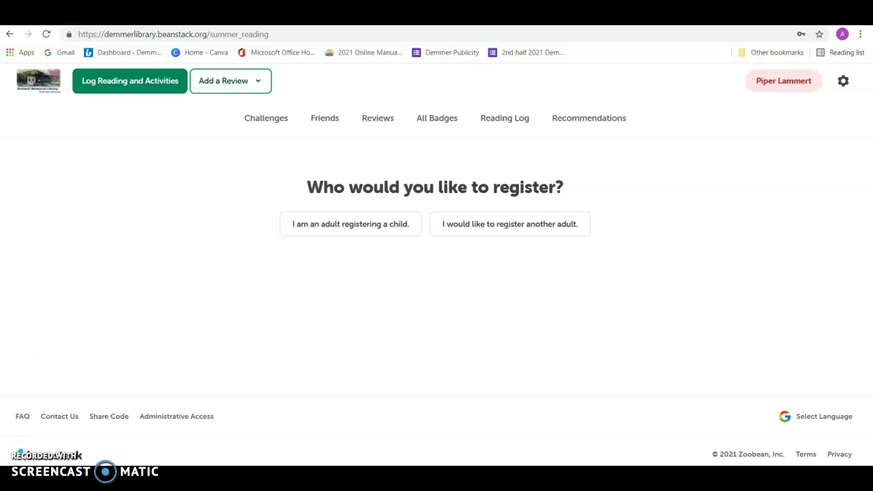
# Start adding a new reader to the account as an adult registering a child
pyautogui.click(788, 84)
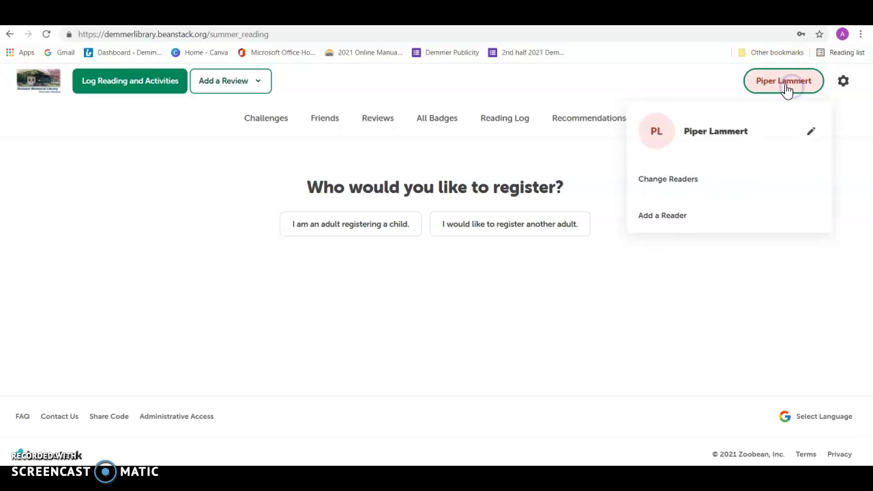
pyautogui.click(690, 217)
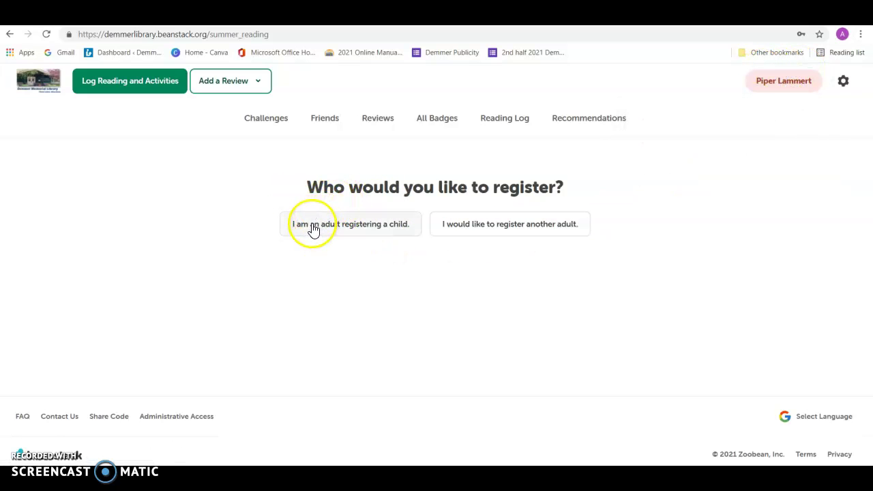
pyautogui.click(360, 235)
pyautogui.click(268, 273)
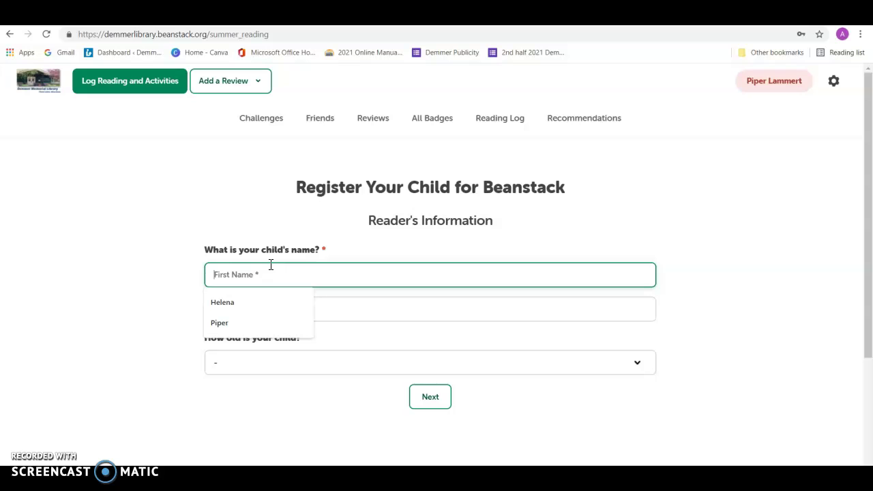
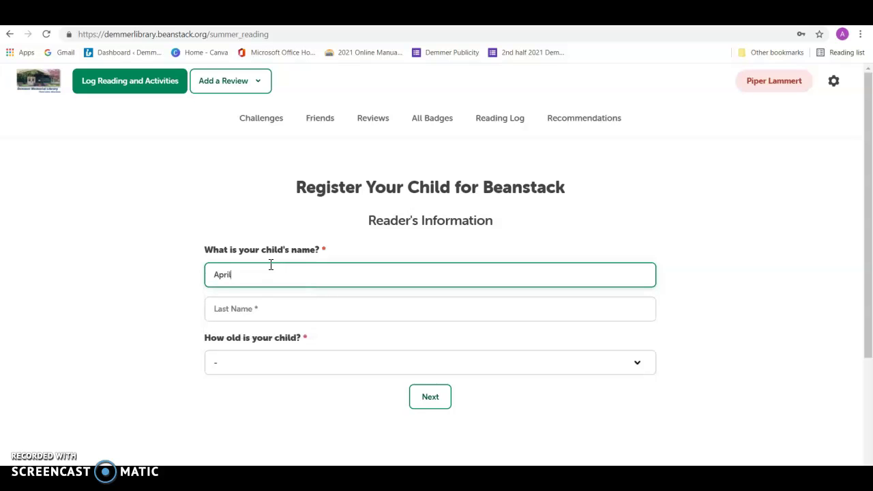
# Enter the child's first and last name, set age 9, and submit the registration
pyautogui.click(249, 307)
pyautogui.click(179, 254)
pyautogui.click(285, 364)
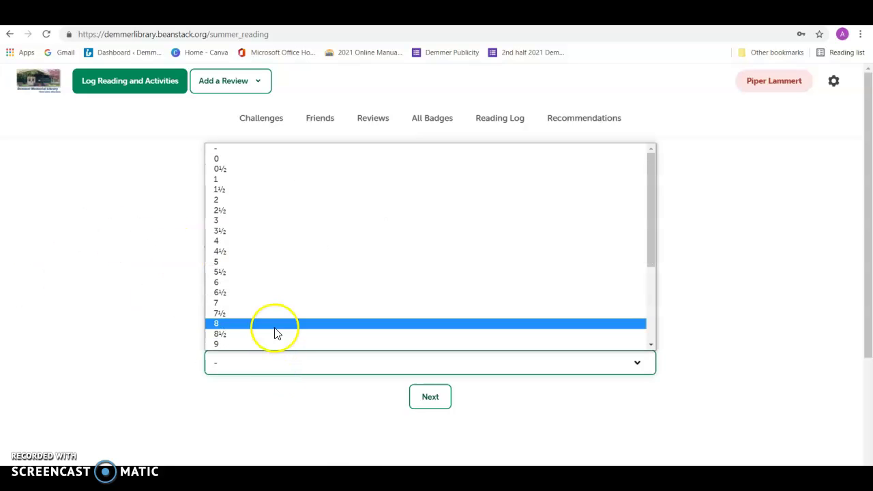
pyautogui.click(272, 345)
pyautogui.click(425, 400)
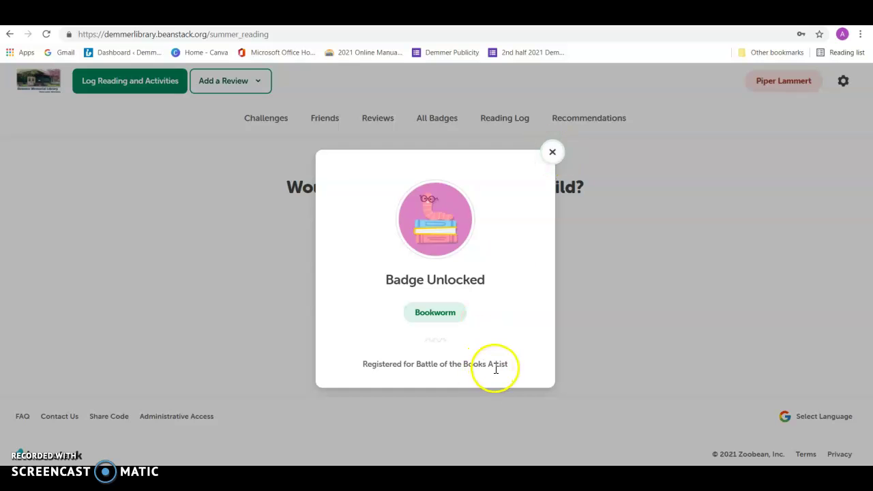
# Dismiss the Badge Unlocked notice and decline adding another child
pyautogui.click(552, 152)
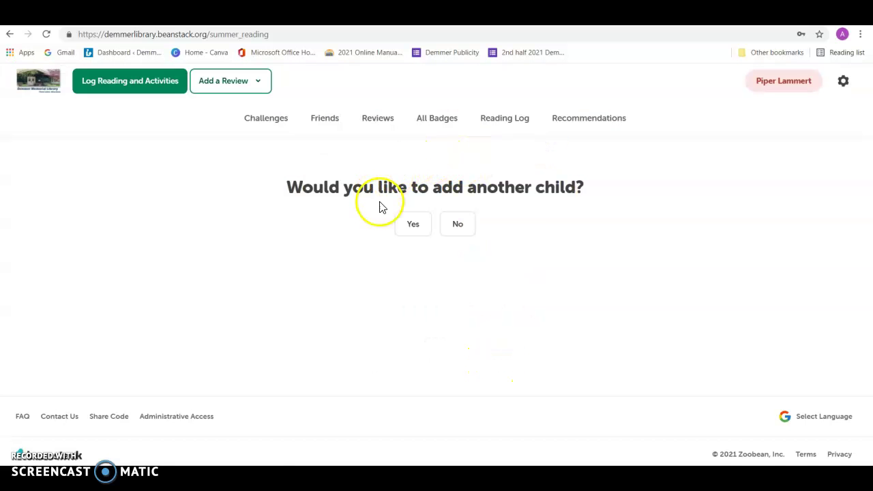
pyautogui.click(468, 229)
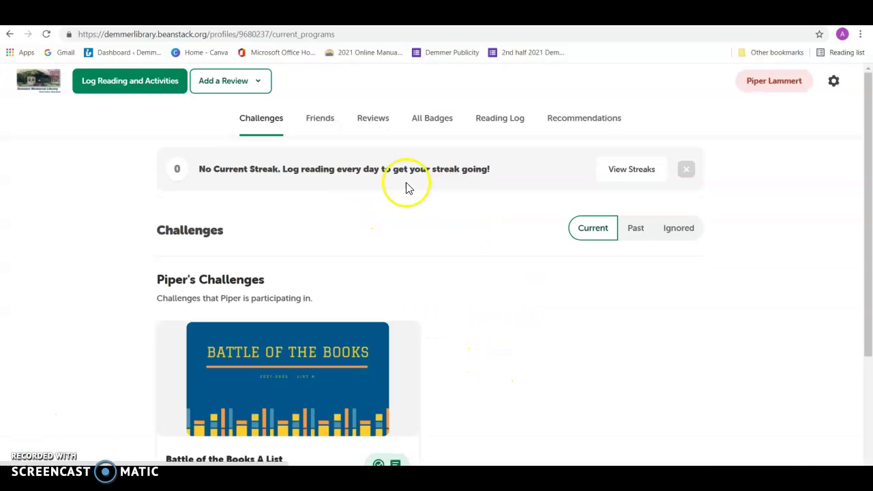
pyautogui.scroll(-3, 307, 224)
# Switch the active reader to the new child via Change Readers and view her challenges
pyautogui.click(772, 90)
pyautogui.click(664, 180)
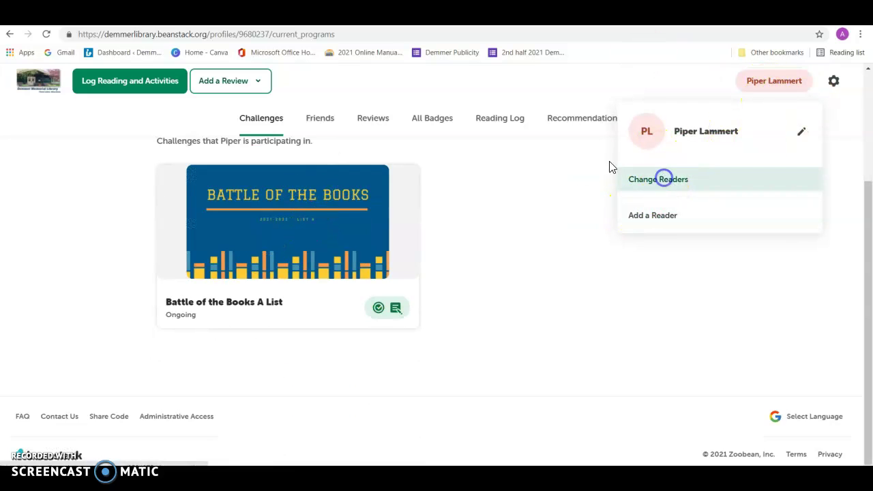
pyautogui.click(649, 191)
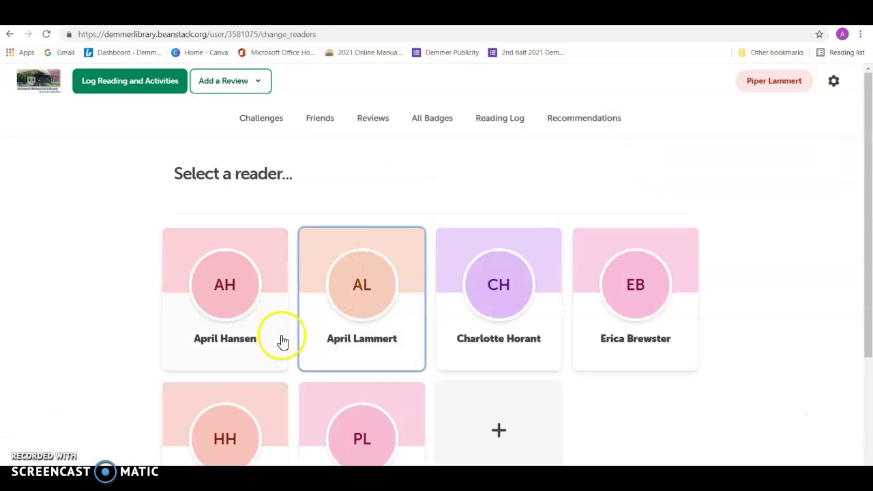
pyautogui.click(234, 311)
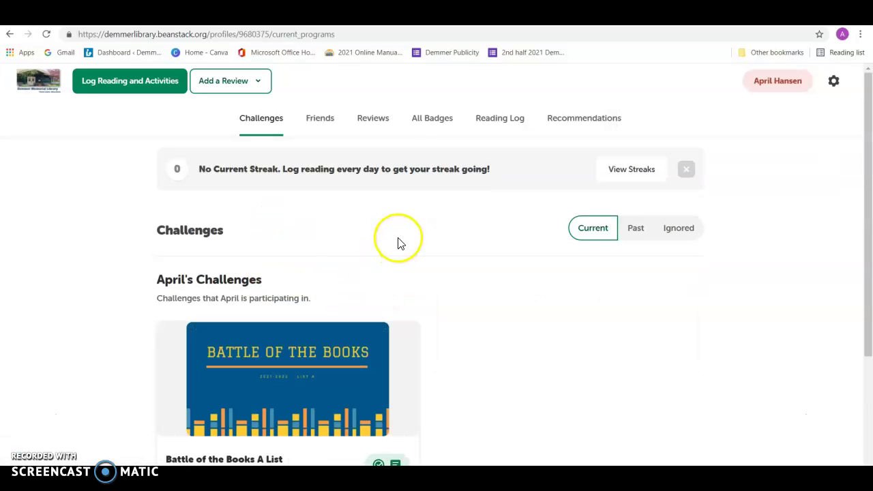
pyautogui.scroll(-1, 400, 245)
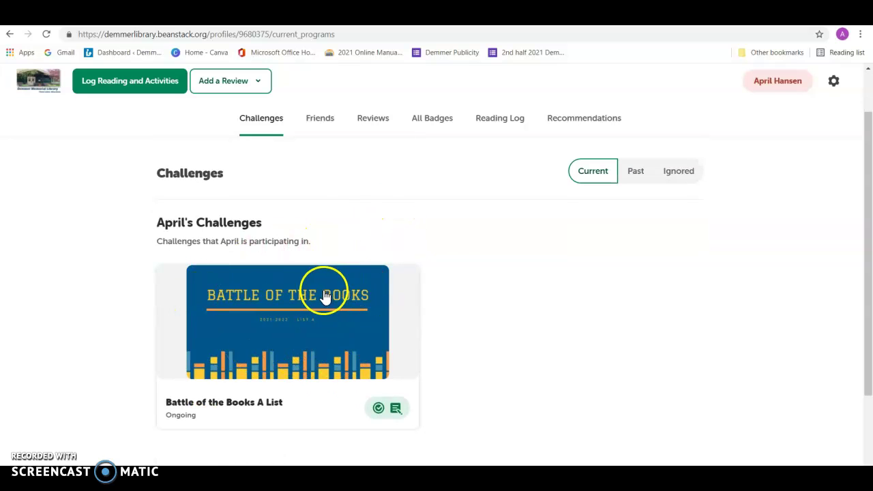
pyautogui.scroll(-2, 454, 272)
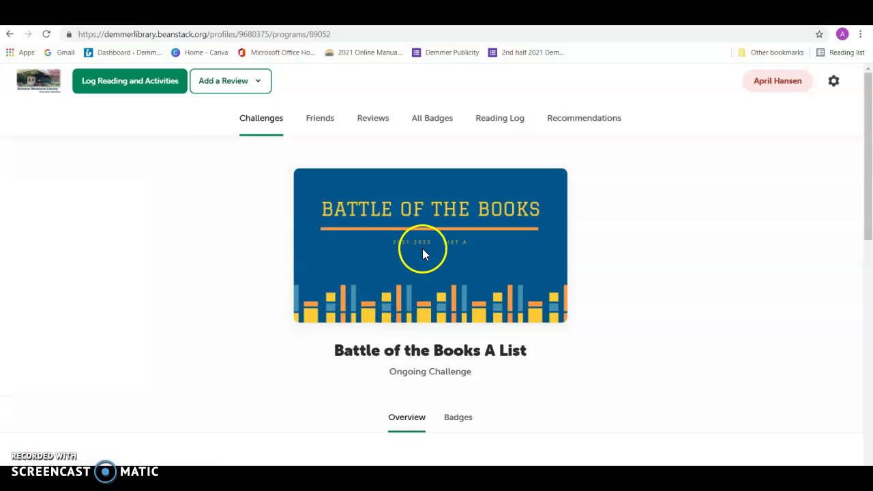
# Scroll the challenge Overview to Overall Progress: 1 badge earned, 0 of 5 reviews, no activities
pyautogui.scroll(-3, 422, 249)
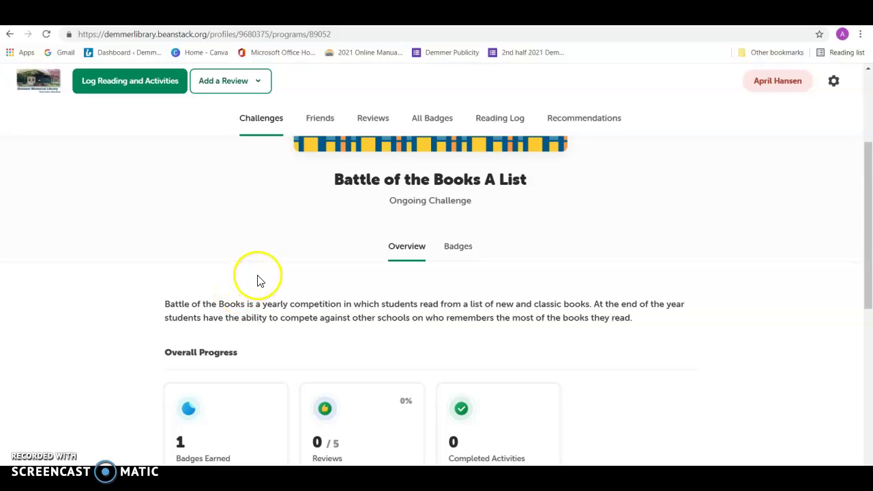
pyautogui.scroll(-1, 255, 292)
pyautogui.scroll(-1, 256, 294)
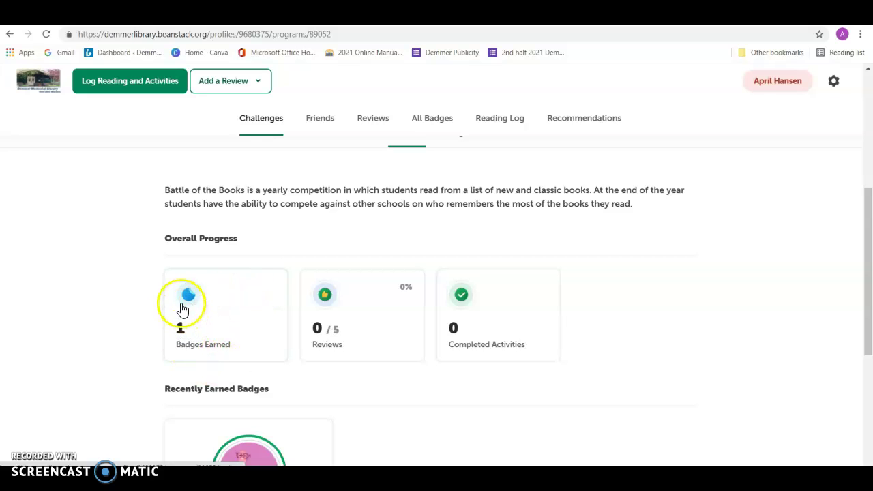
pyautogui.scroll(-2, 192, 298)
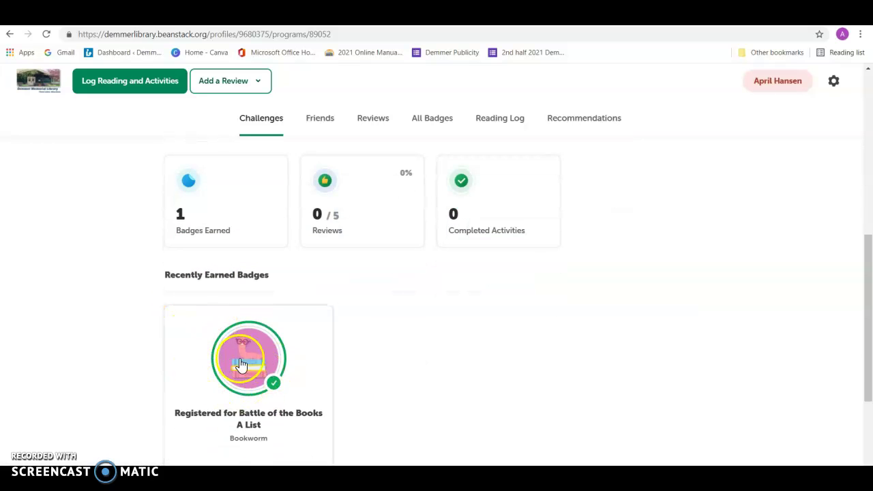
pyautogui.scroll(2, 416, 330)
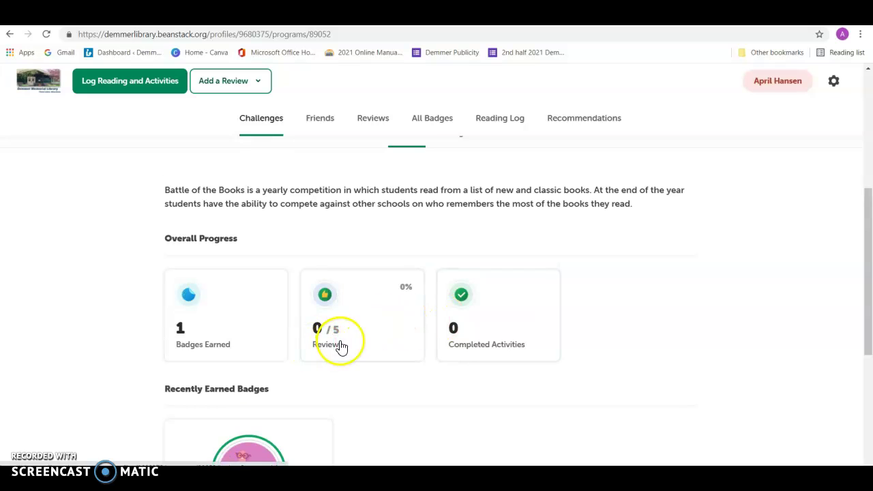
# Open the Badges grid and scroll down to The Tale of Despereaux badge
pyautogui.click(462, 295)
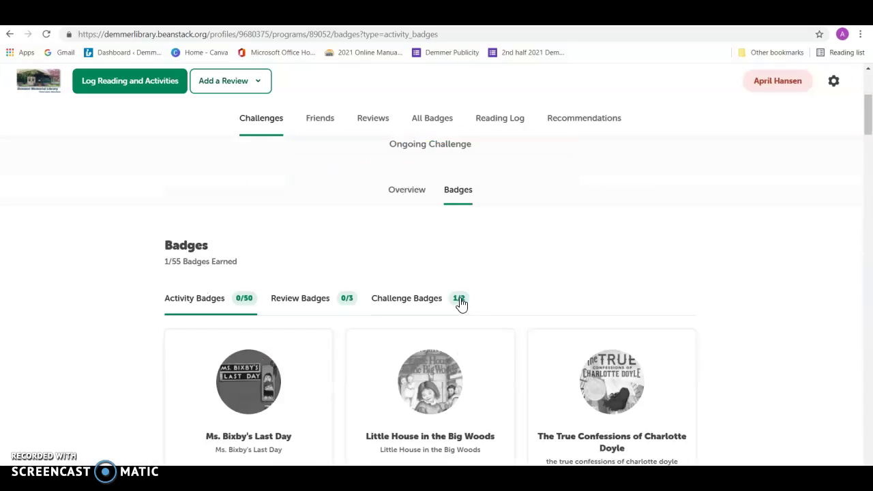
pyautogui.scroll(-2, 230, 338)
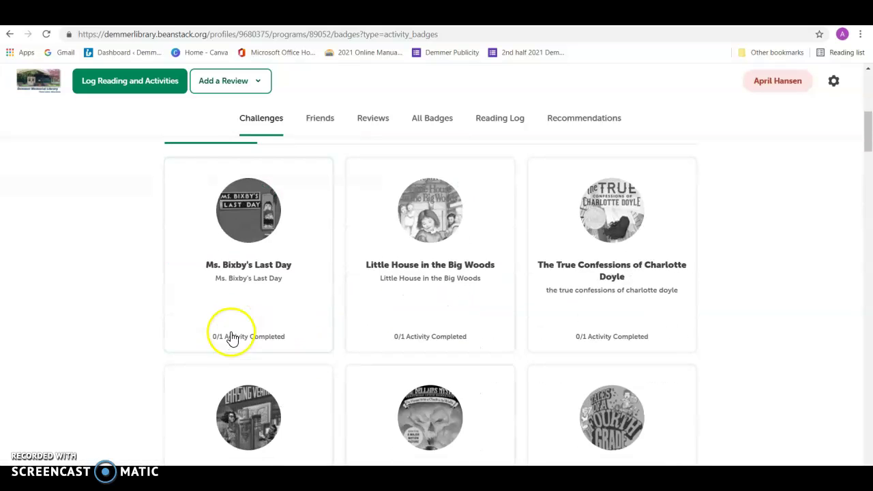
pyautogui.scroll(-4, 522, 239)
pyautogui.scroll(-1, 522, 244)
pyautogui.scroll(-1, 522, 245)
pyautogui.scroll(-2, 520, 247)
pyautogui.scroll(-1, 518, 248)
pyautogui.scroll(-1, 517, 249)
pyautogui.scroll(-2, 517, 250)
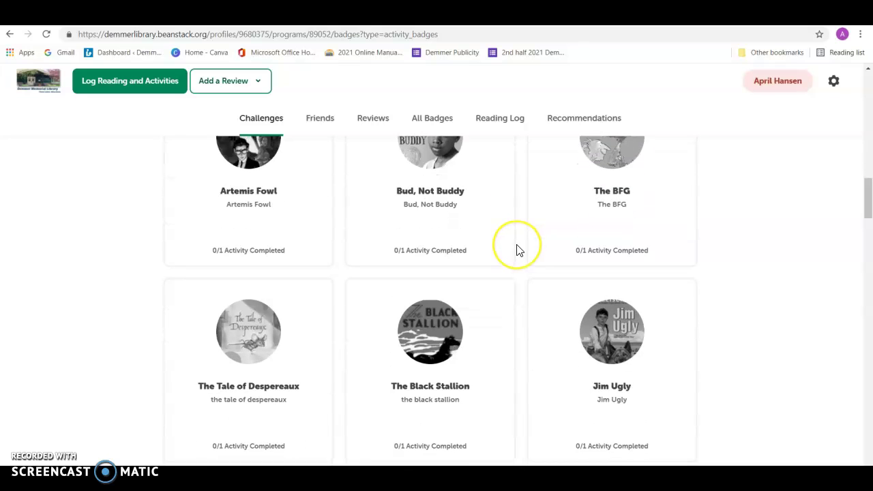
pyautogui.scroll(-2, 516, 250)
pyautogui.scroll(-1, 516, 248)
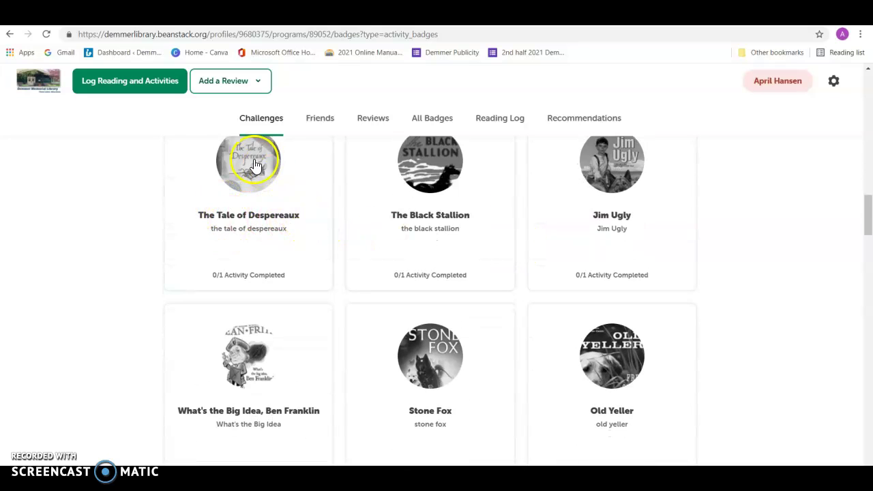
# Save the note 'A great read.' on The Tale of Despereaux activity, unlocking its badge
pyautogui.click(269, 215)
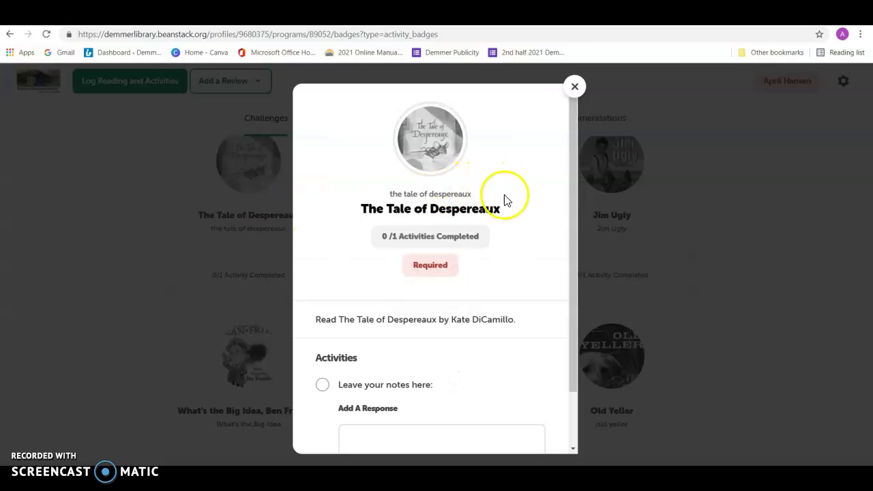
pyautogui.scroll(-1, 515, 216)
pyautogui.scroll(-1, 515, 216)
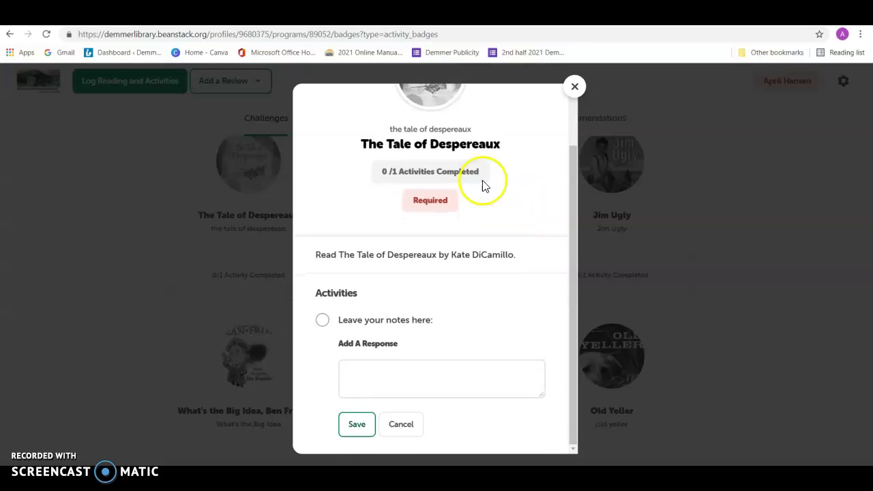
pyautogui.click(322, 320)
pyautogui.click(426, 376)
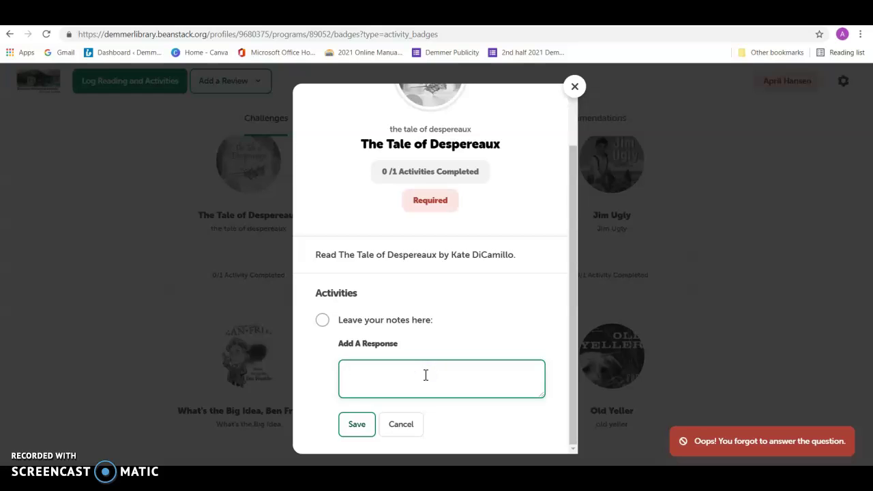
pyautogui.write('A great read.')
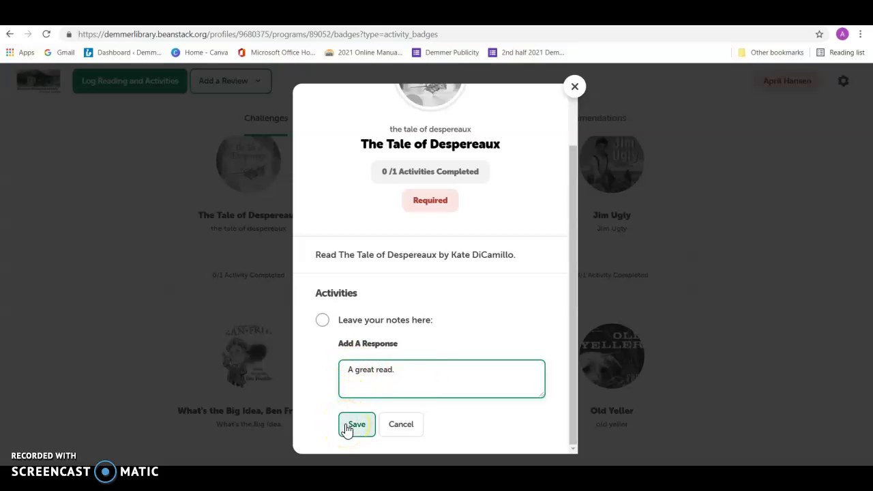
pyautogui.click(348, 426)
pyautogui.click(349, 426)
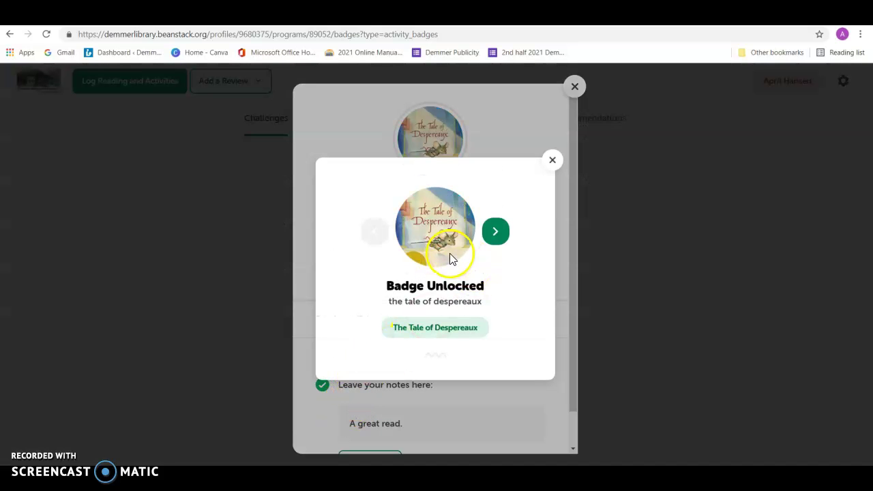
pyautogui.click(540, 164)
# Close the activity dialog and scroll back through the challenge badges
pyautogui.click(574, 86)
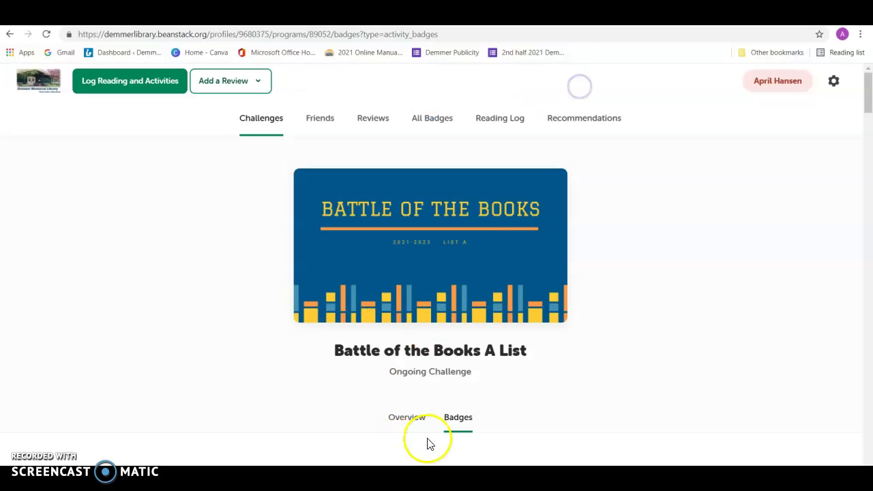
pyautogui.scroll(-5, 460, 413)
pyautogui.scroll(-5, 455, 403)
pyautogui.scroll(-4, 444, 403)
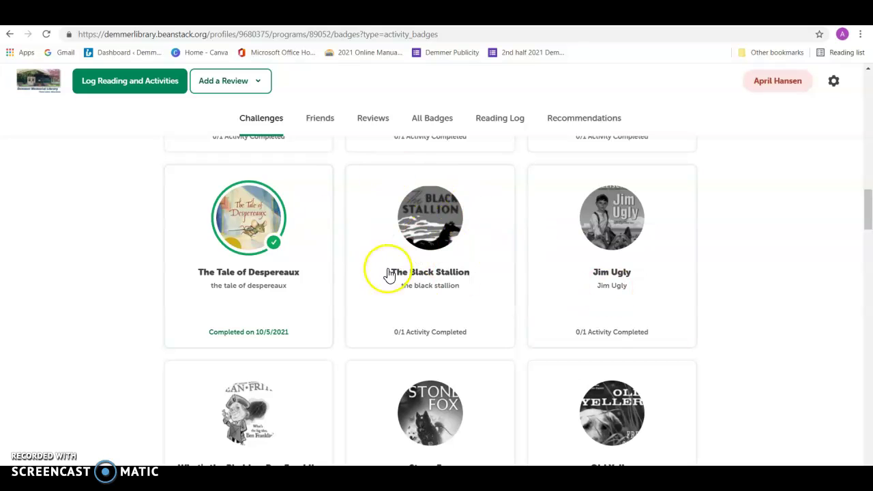
pyautogui.scroll(-3, 409, 280)
pyautogui.scroll(-2, 450, 293)
pyautogui.scroll(-3, 477, 318)
pyautogui.scroll(-3, 437, 287)
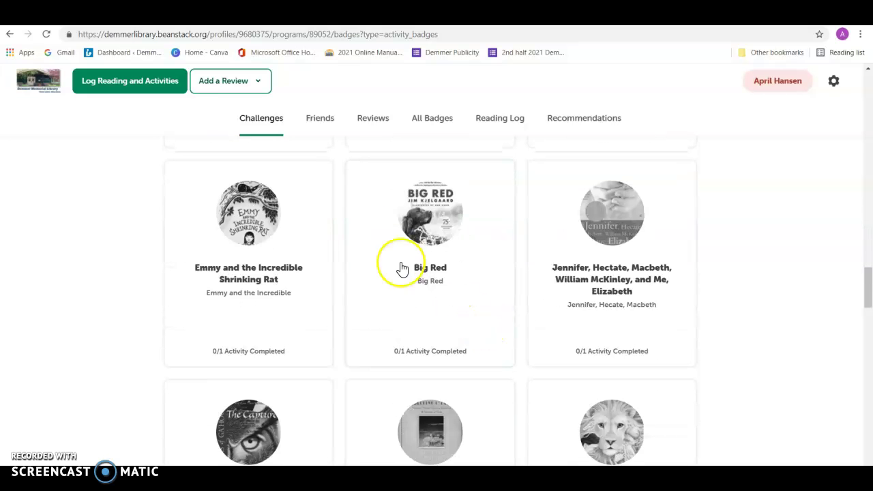
# Check the empty Reviews and Friends pages, then return to the Challenges list
pyautogui.click(376, 123)
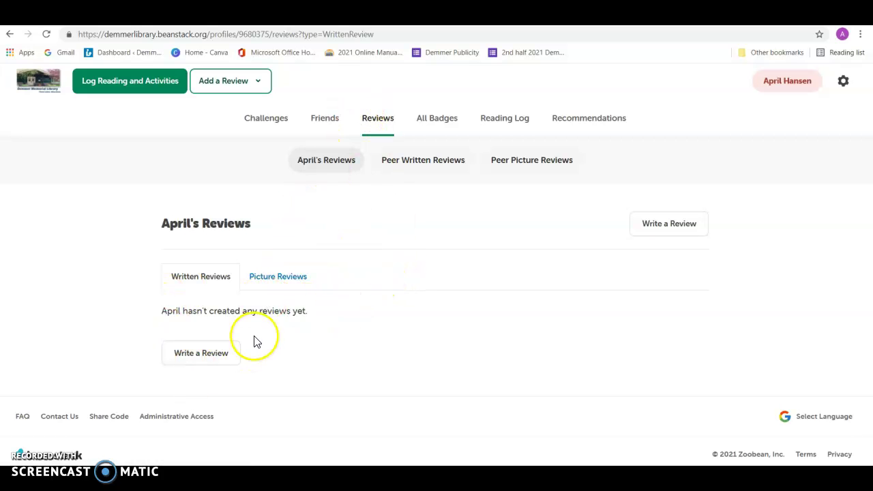
pyautogui.click(269, 122)
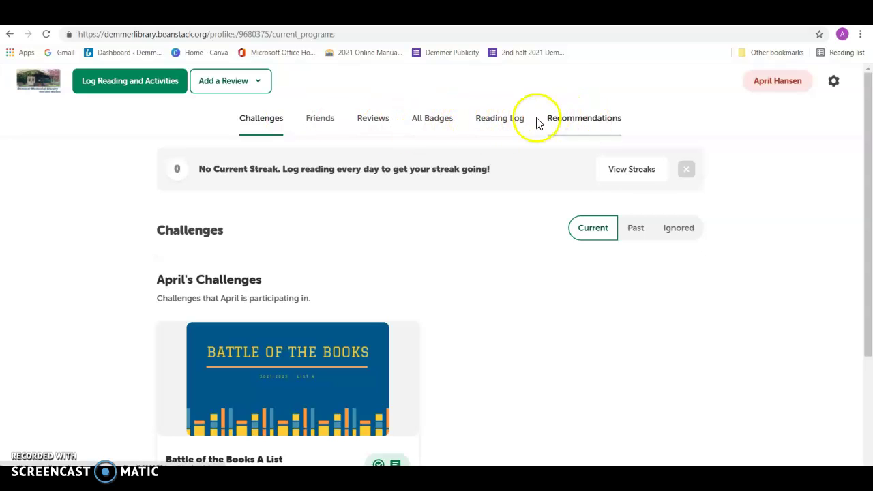
pyautogui.click(321, 121)
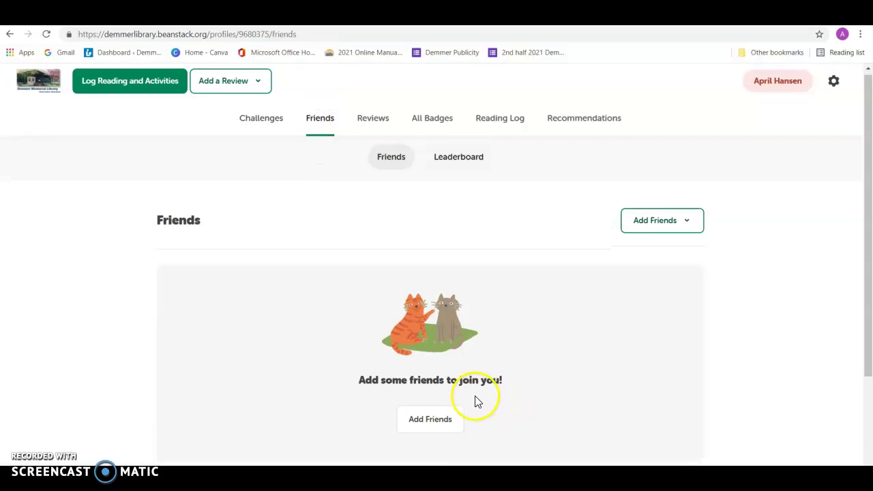
pyautogui.scroll(-3, 476, 400)
pyautogui.scroll(3, 475, 400)
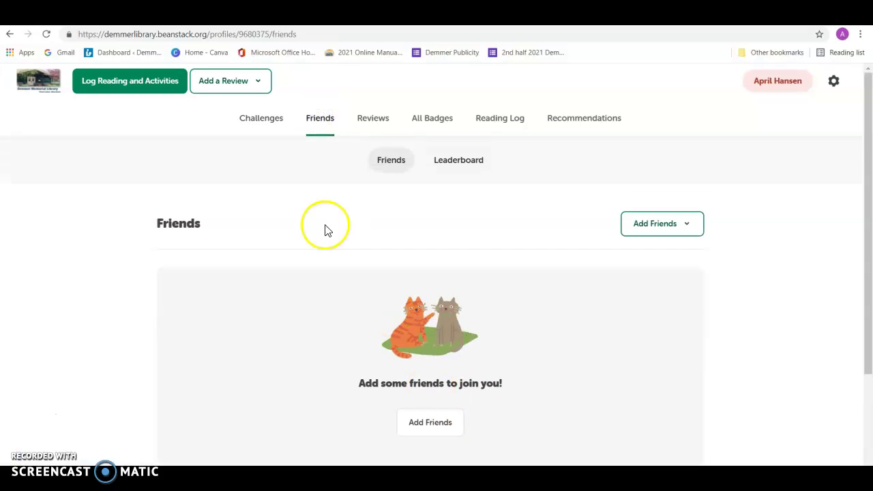
pyautogui.click(260, 120)
pyautogui.scroll(-3, 394, 312)
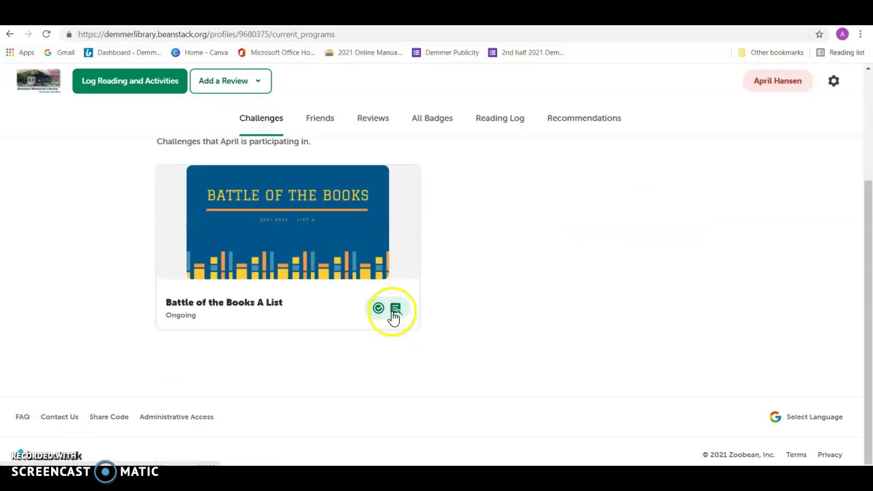
# Open Battle of the Books A List and review progress: 2 badges, 1 completed activity
pyautogui.click(376, 307)
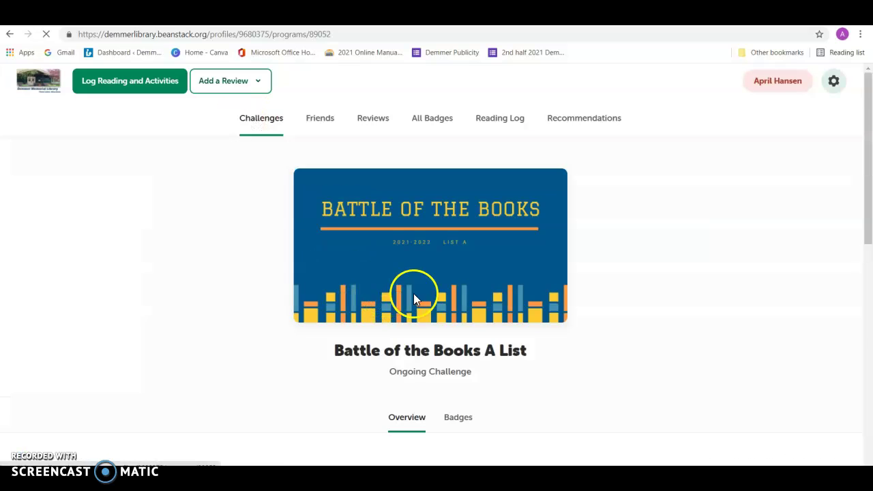
pyautogui.scroll(-2, 464, 327)
pyautogui.scroll(-2, 470, 355)
pyautogui.scroll(-3, 460, 352)
pyautogui.scroll(-1, 457, 354)
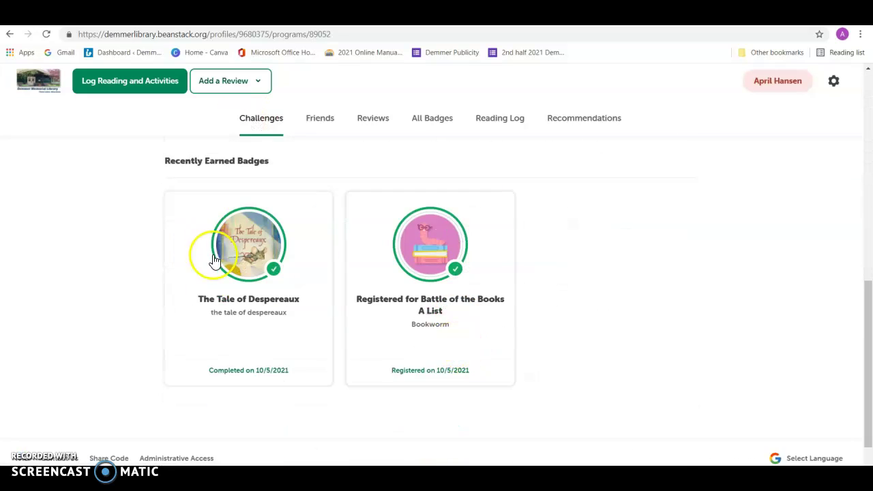
pyautogui.scroll(3, 422, 301)
pyautogui.scroll(1, 422, 321)
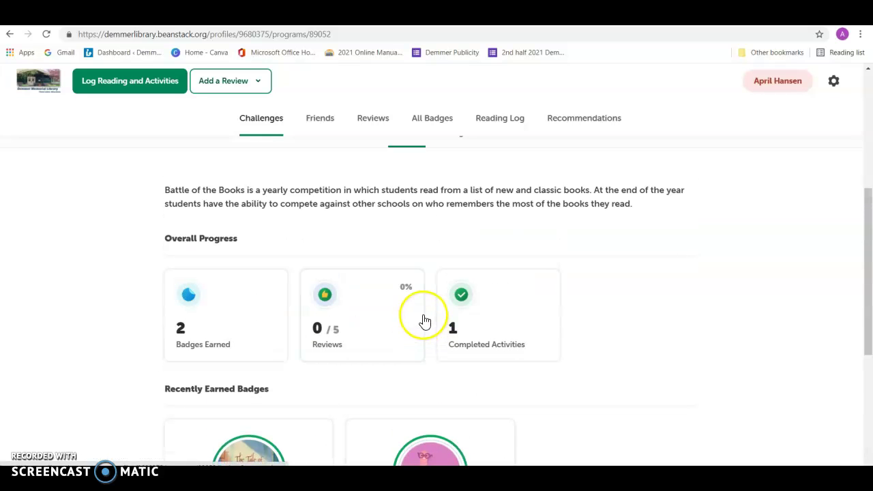